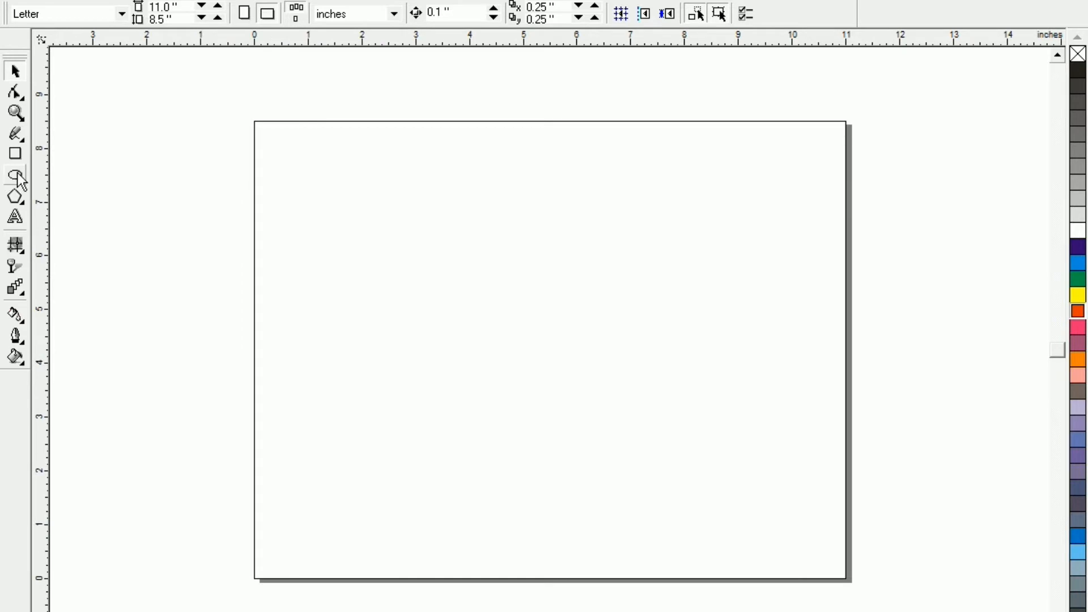
- Draw a circle about 3.29 inches in diameter and place an overlapping copy about 2 inches to its right
left_click(18, 176)
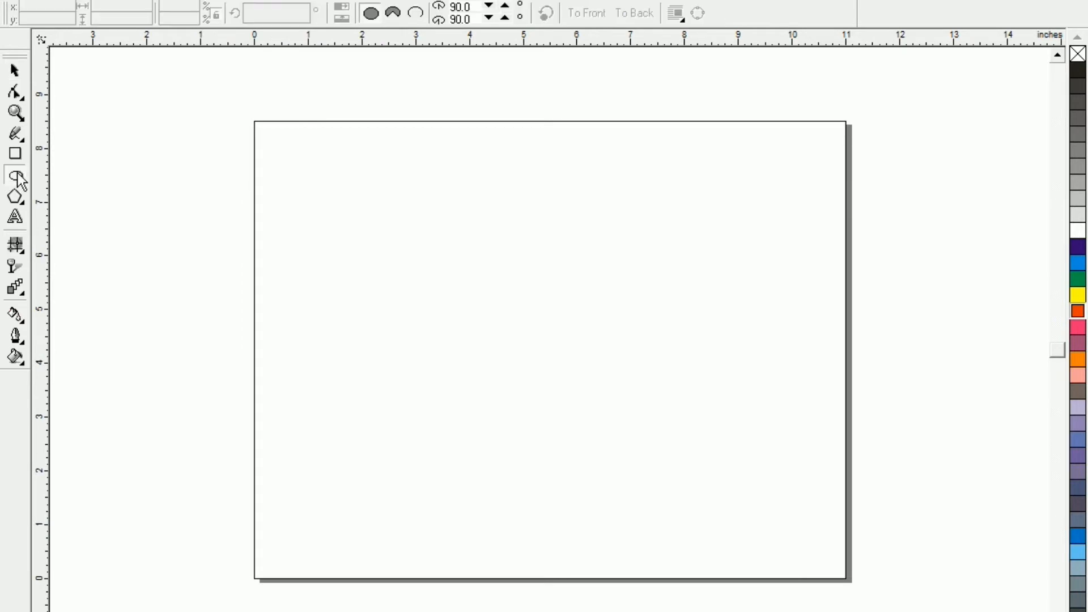
left_click_drag(376, 221, 530, 392)
left_click_drag(464, 310, 576, 317)
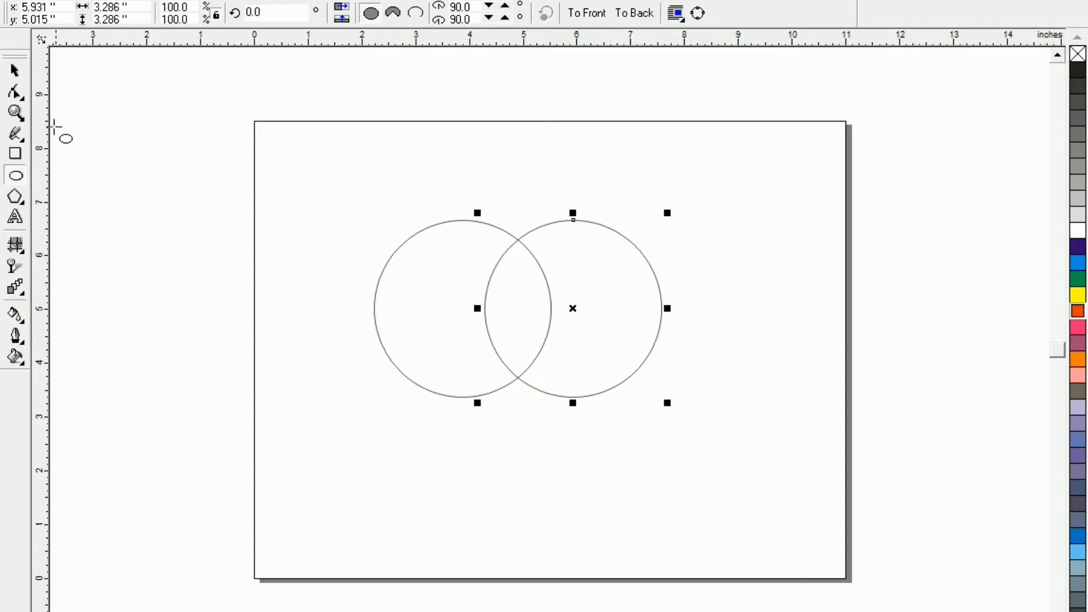
- Intersect the two overlapping circles and delete the original right-hand circle
left_click(12, 74)
left_click_drag(342, 170, 831, 505)
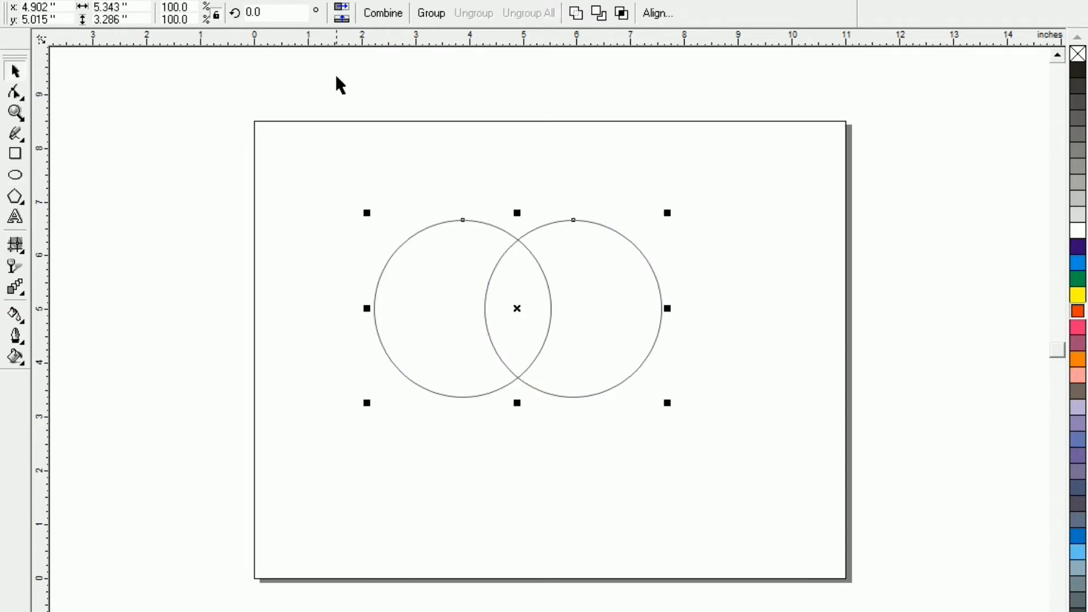
left_click(622, 15)
left_click(531, 438)
left_click(597, 394)
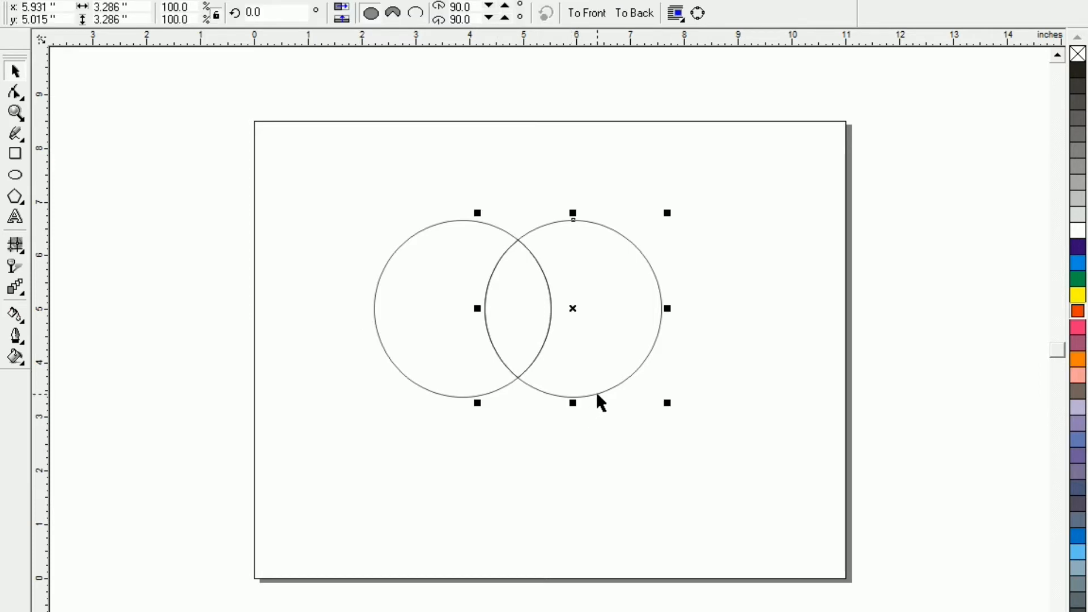
key("Delete")
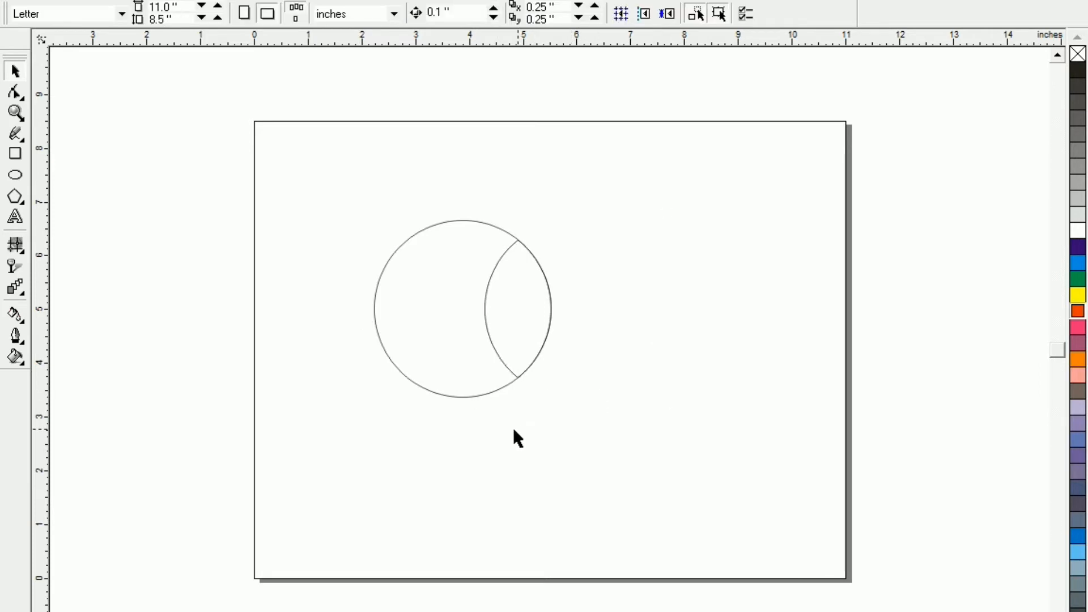
- Move the remaining circle down and left over the lens shape's lower left edge and trim the lens with it
left_click(395, 356)
left_click_drag(461, 312, 427, 371)
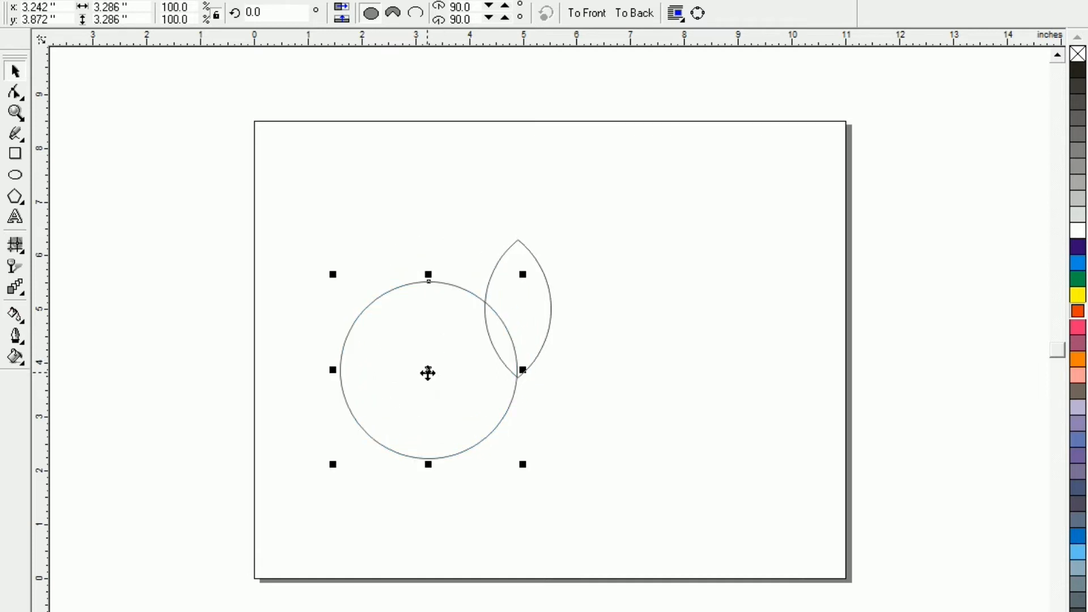
left_click(301, 209)
left_click(356, 352)
left_click(525, 312, "shift")
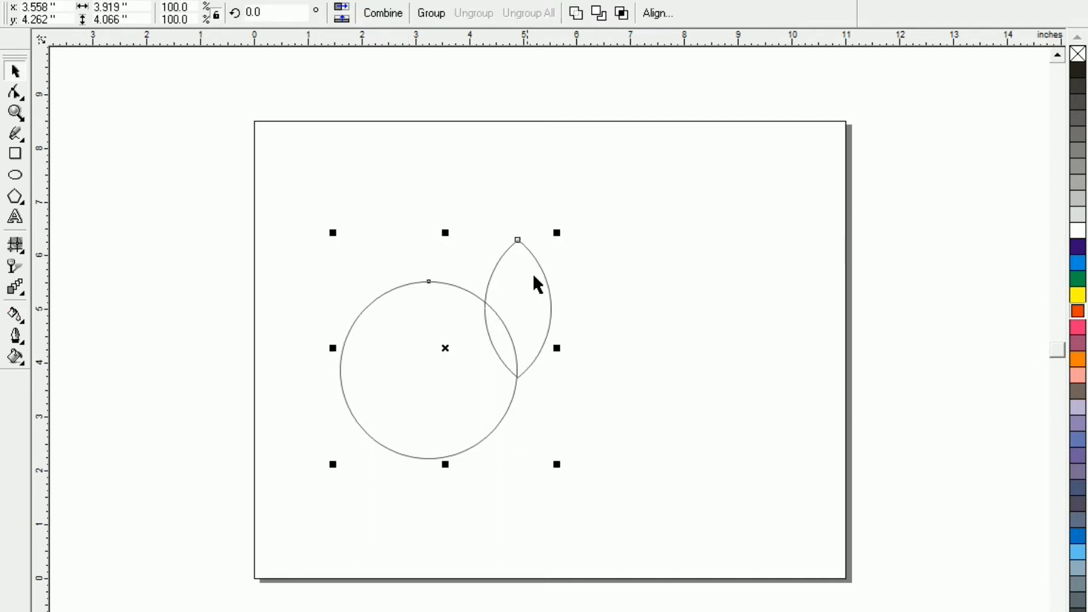
left_click(596, 16)
- Delete the circle that was used for trimming
left_click(269, 167)
left_click(379, 348)
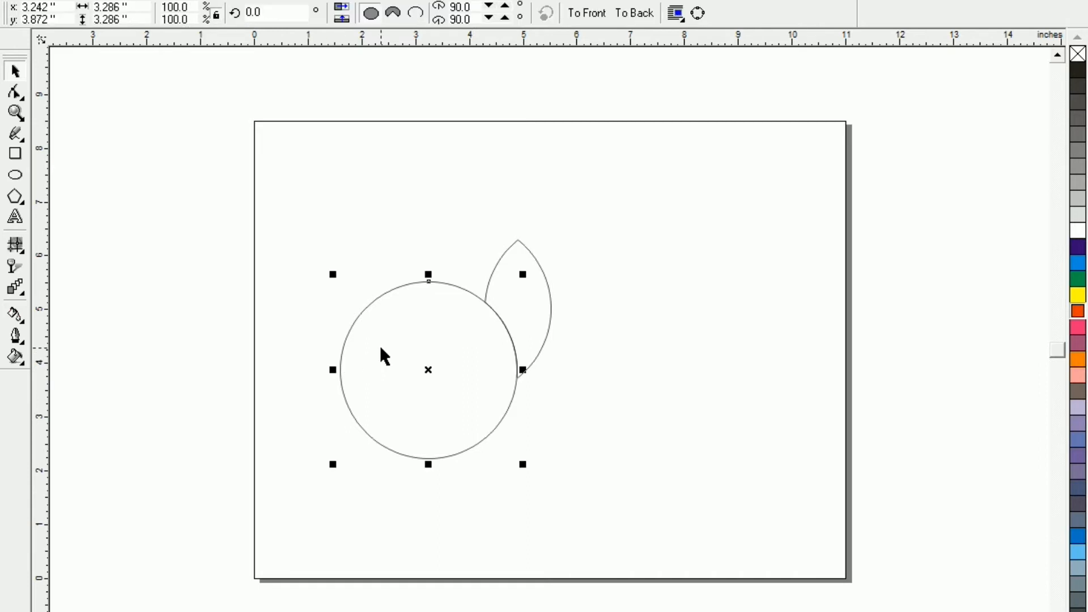
key("Delete")
- Move the trimmed petal shape straight up by about 0.3 inch
left_click_drag(438, 169, 607, 455)
key("shift+F2")
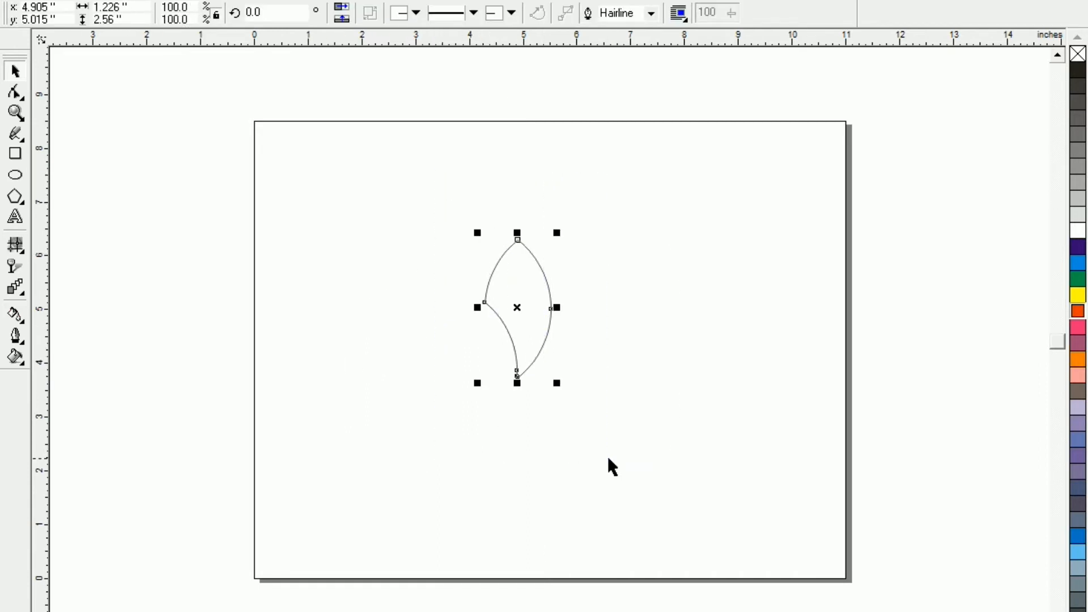
left_click(352, 360)
left_click(466, 290)
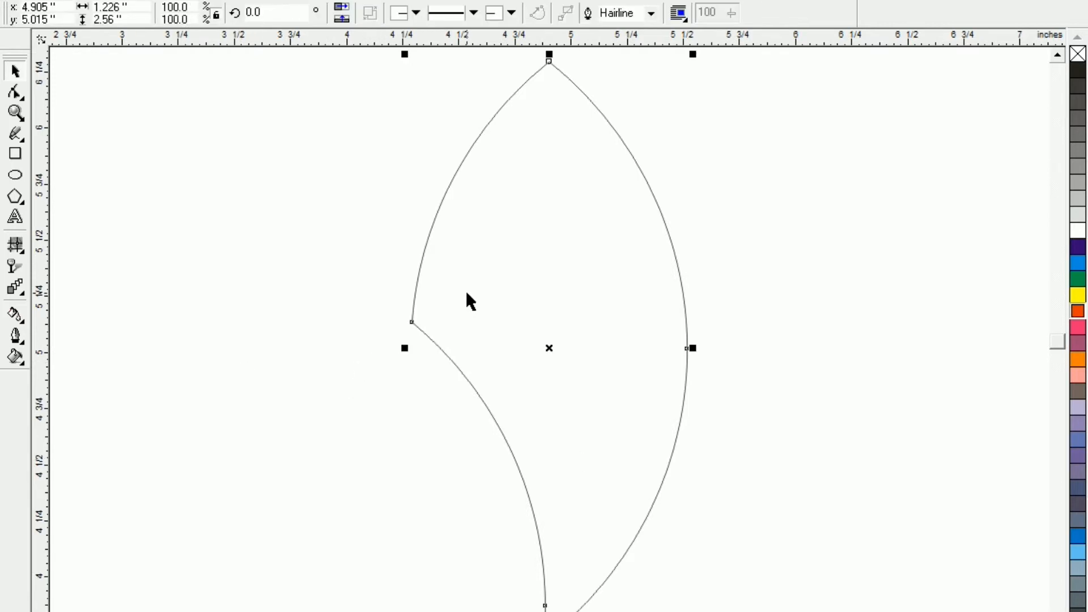
key("F3")
left_click(269, 261)
left_click(538, 343)
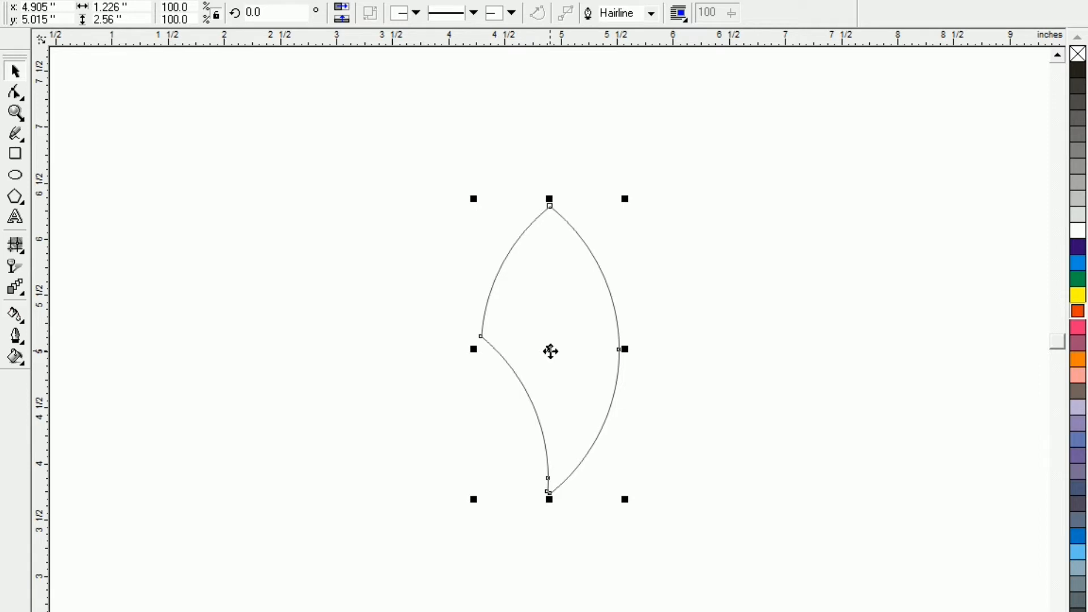
left_click_drag(550, 352, 551, 315)
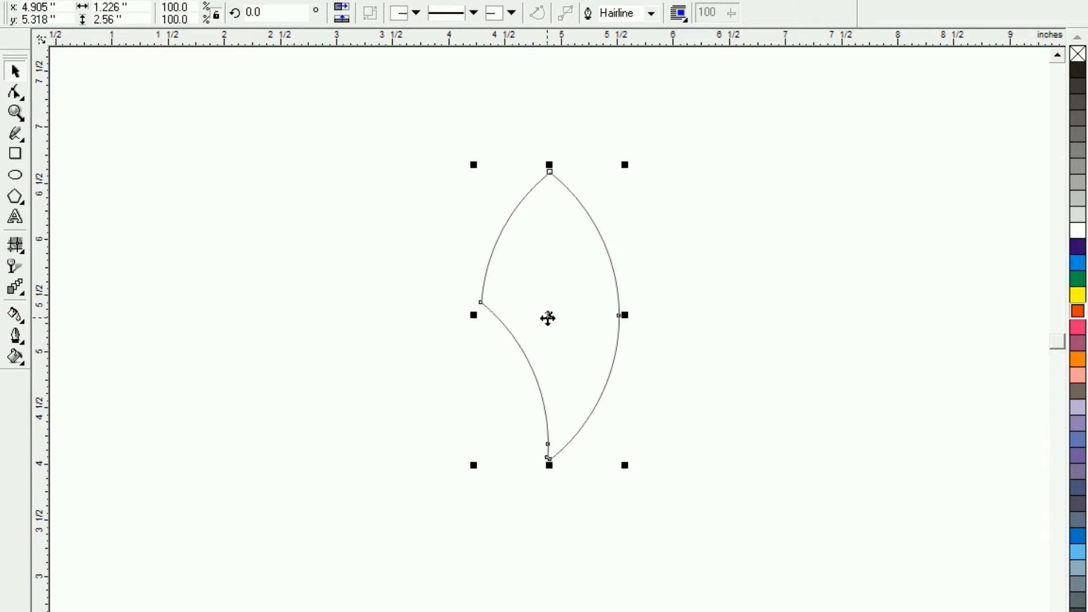
- Create a smaller copy of the petal inside the original, scaled to about 1.02 by 2.13 inches
left_click(557, 296)
left_click_drag(628, 170, 622, 177)
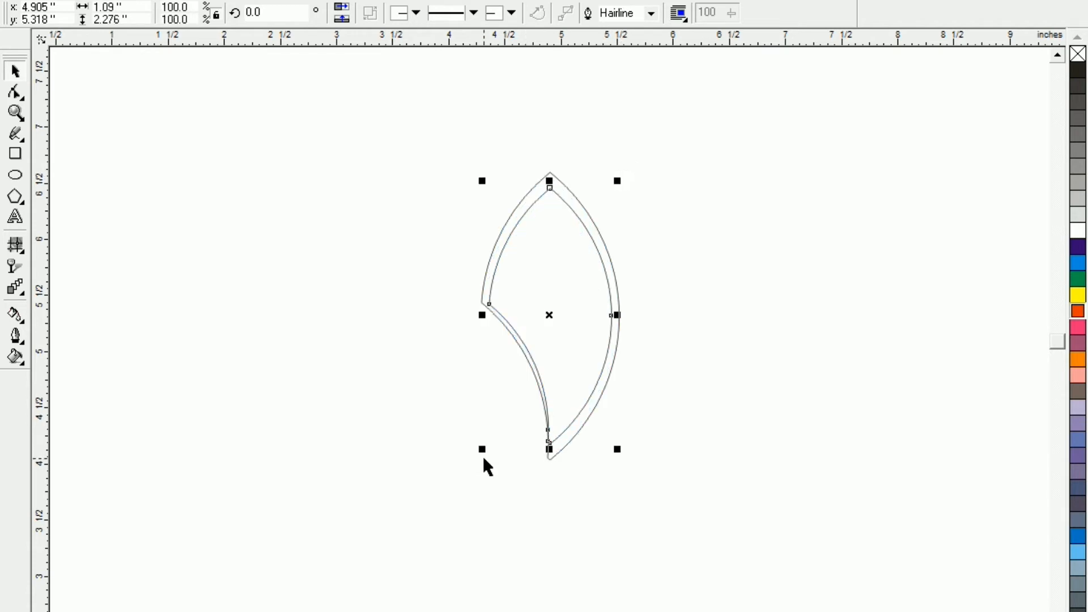
left_click_drag(485, 455, 492, 450)
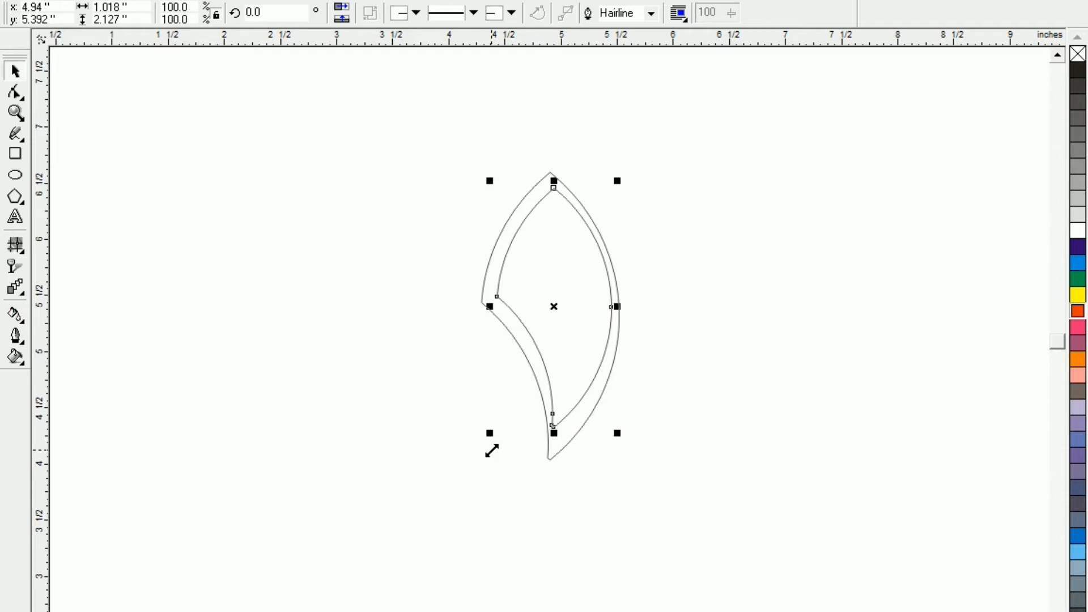
left_click(491, 457)
- Fill the outer petal with green
left_click(568, 404)
left_click(521, 410)
left_click(498, 243)
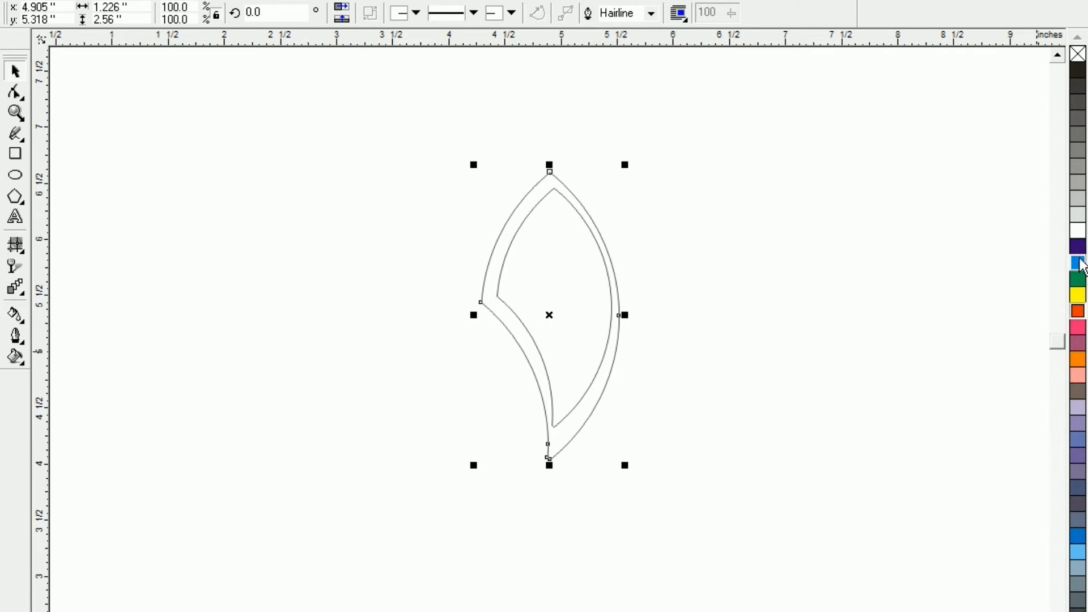
left_click(1077, 281)
left_click(370, 320)
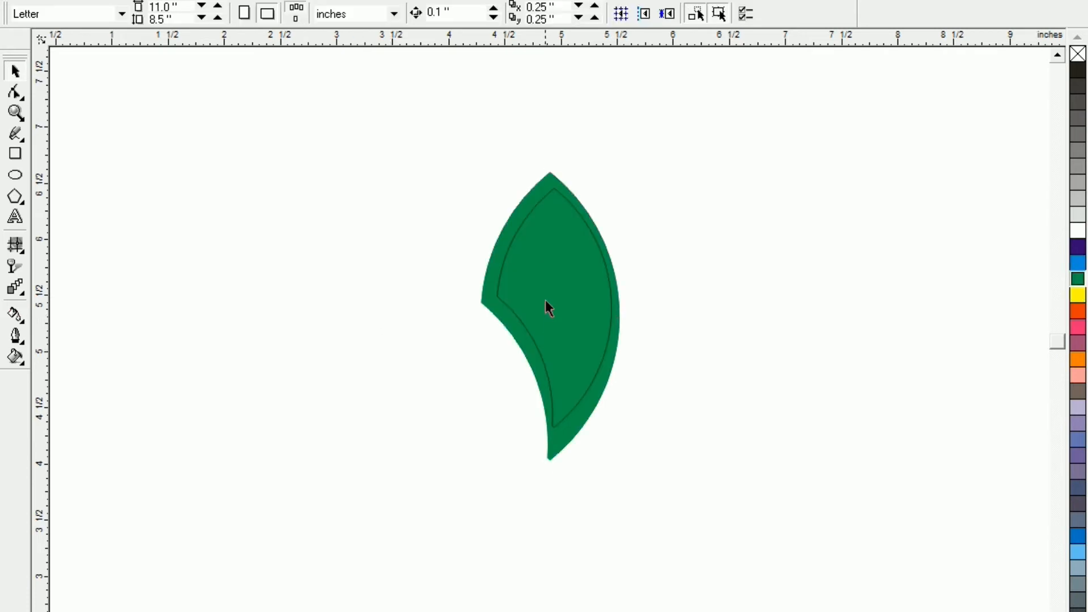
- Apply a two-color Radial fountain fill from orange-red to yellow to the inner petal
left_click(511, 247)
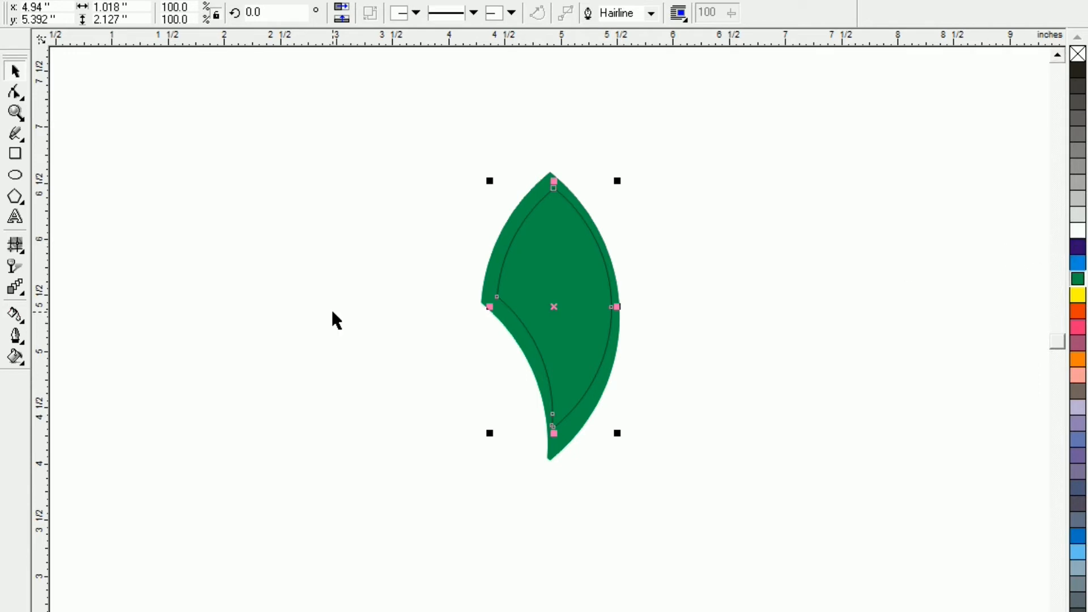
key("F11")
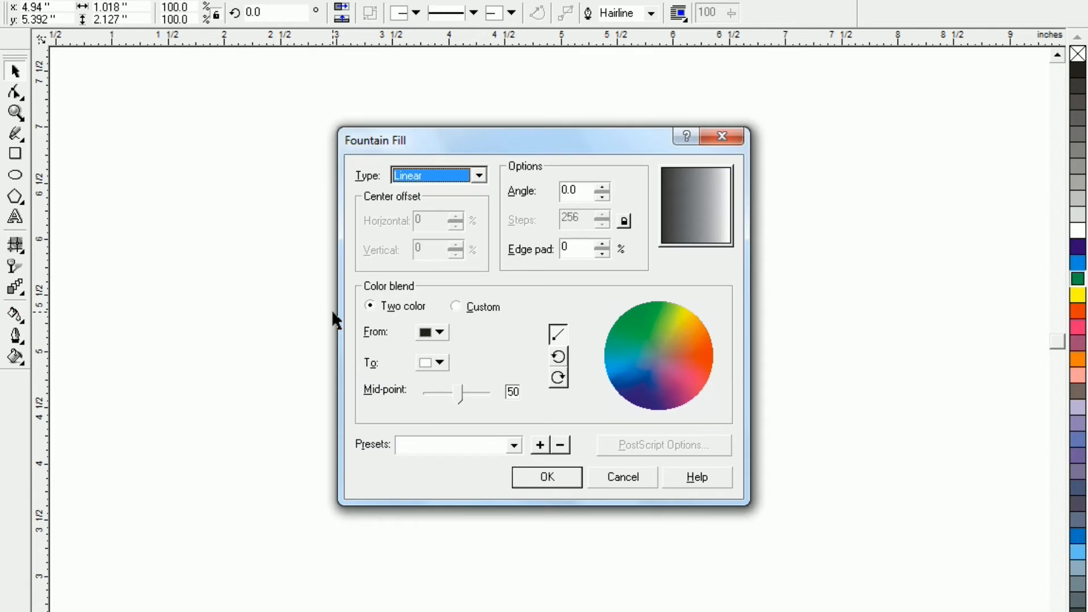
left_click(440, 333)
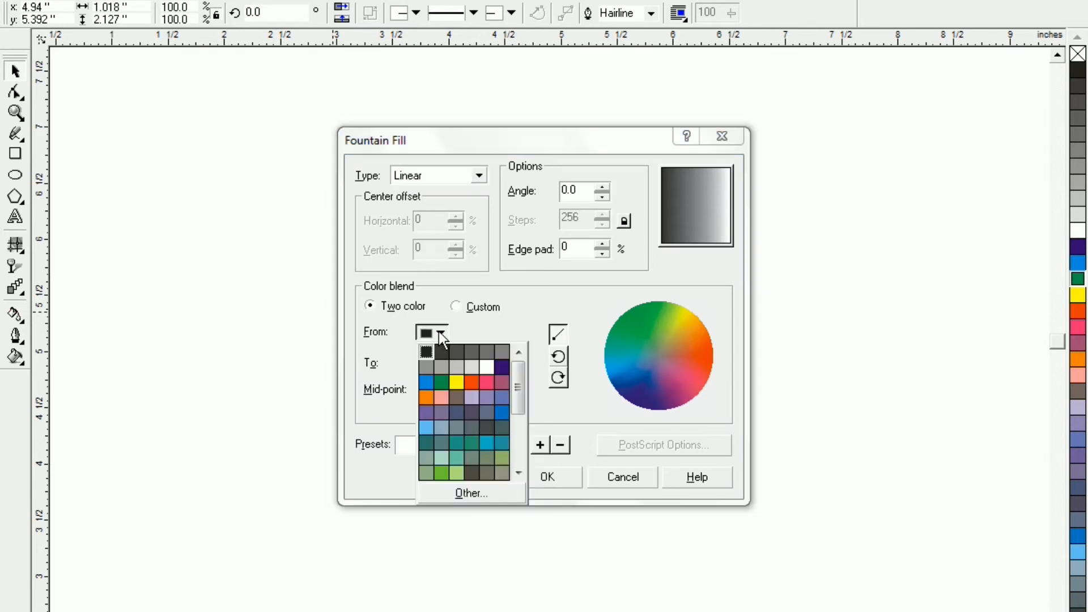
left_click(473, 385)
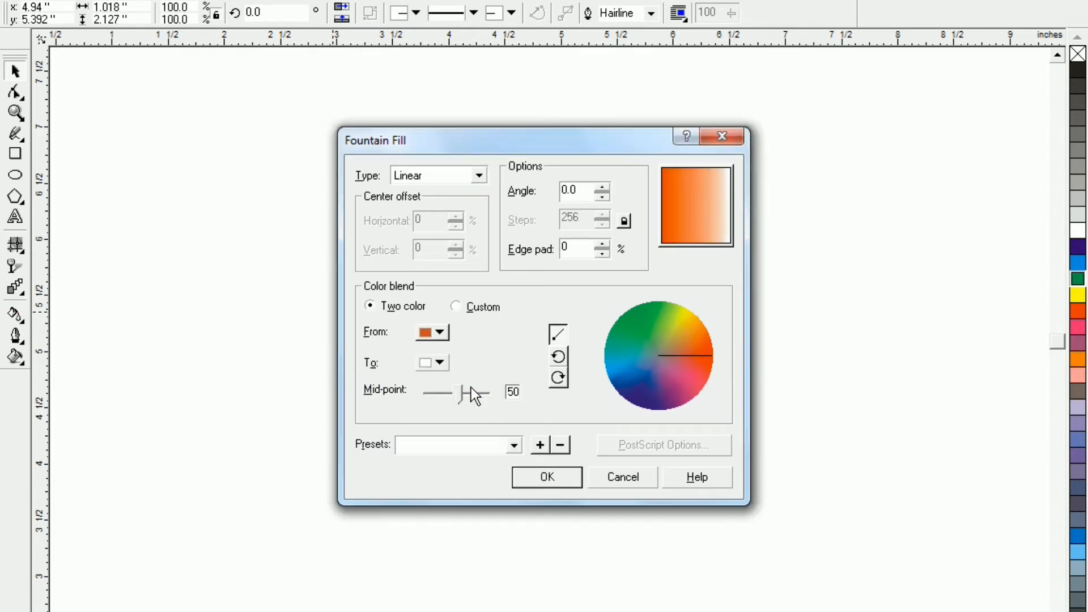
left_click(440, 364)
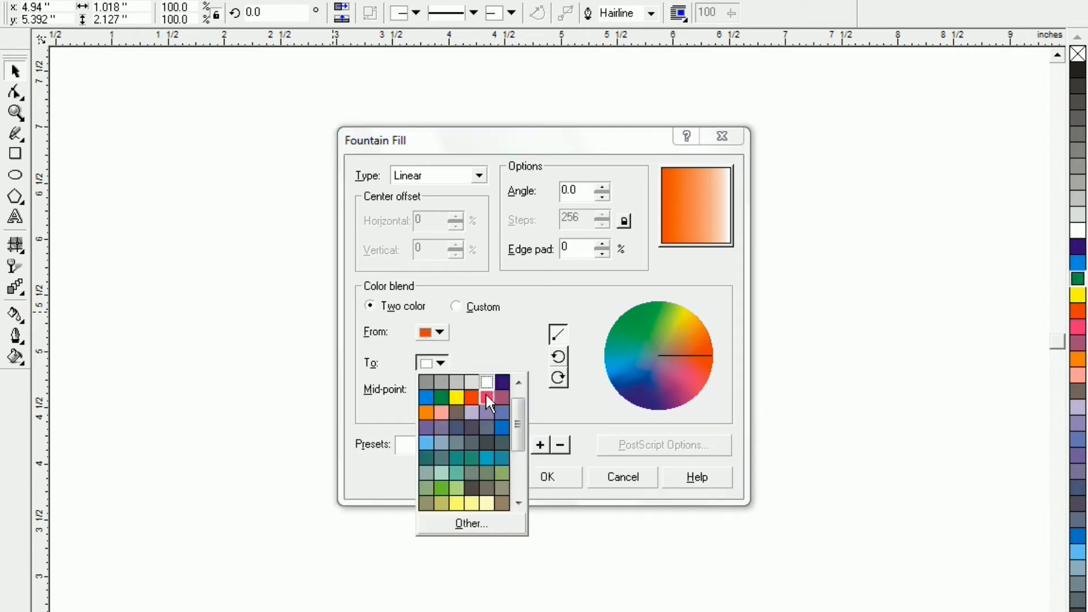
left_click(456, 397)
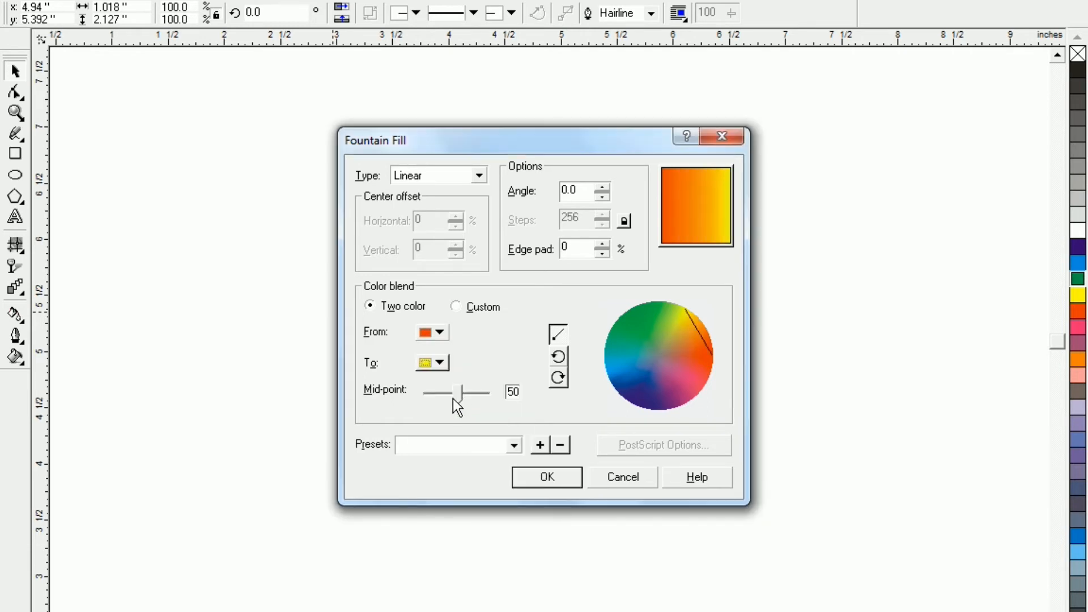
left_click(400, 177)
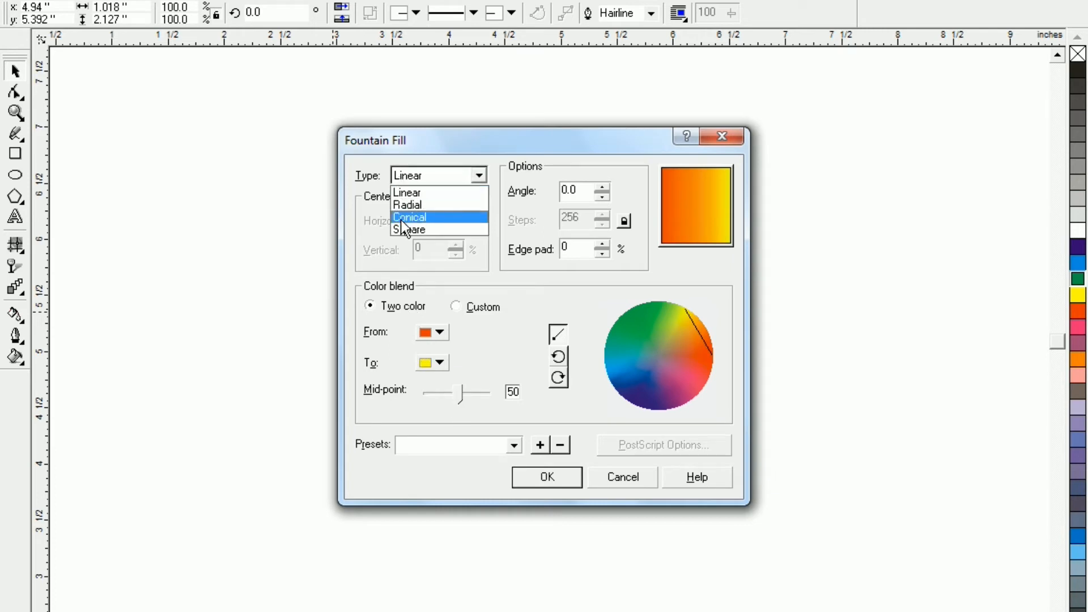
left_click(401, 205)
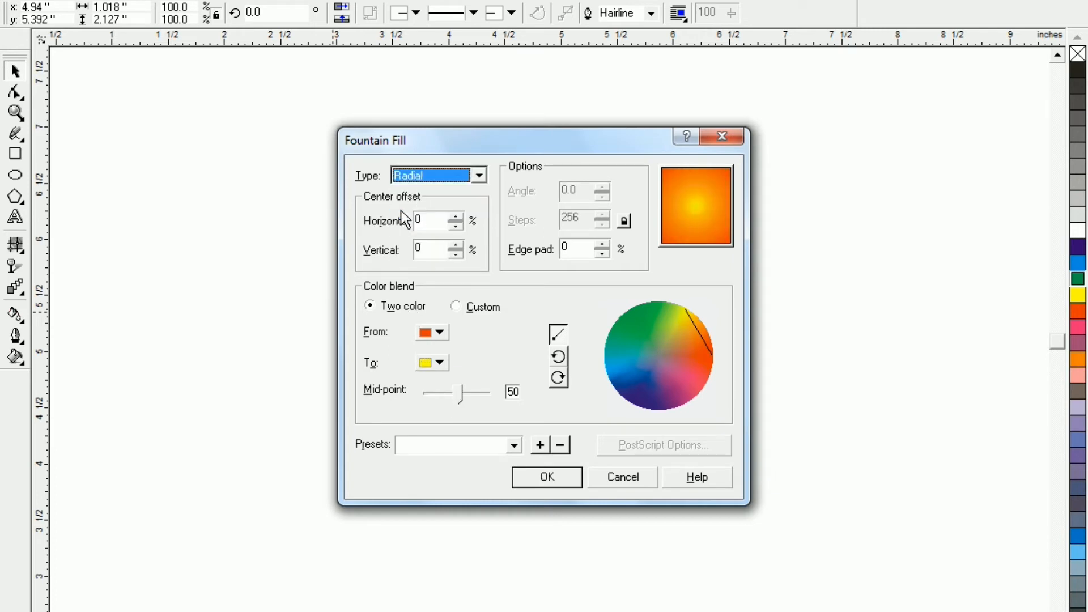
left_click(546, 478)
left_click(343, 411)
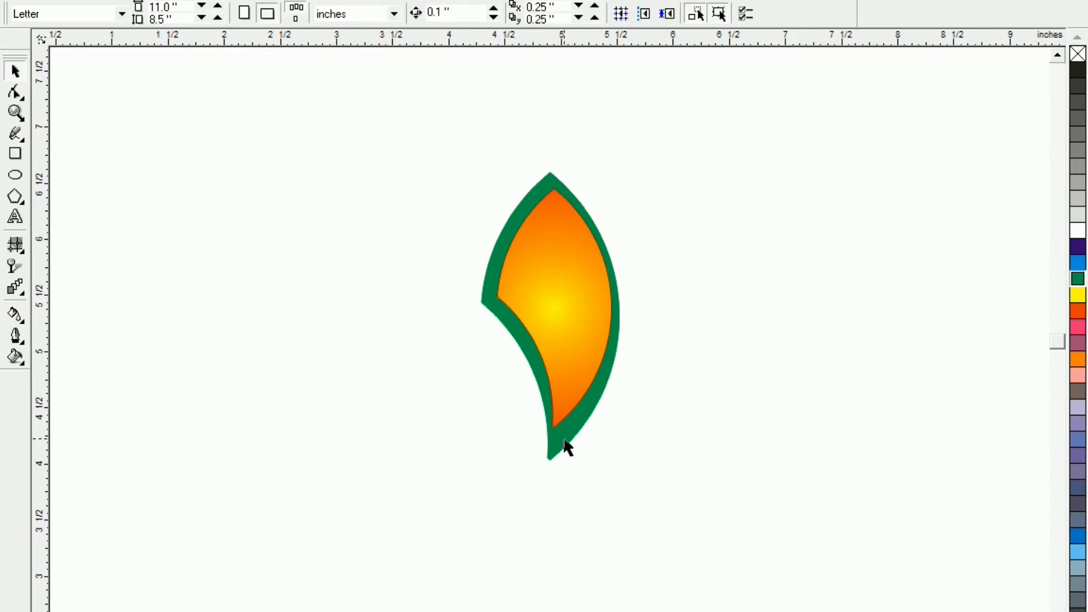
- Shrink the green outer petal from all four sides to about 1.11 by 2.33 inches, leaving a thin border around the inner petal
left_click(546, 315)
left_click(527, 413)
left_click(506, 282)
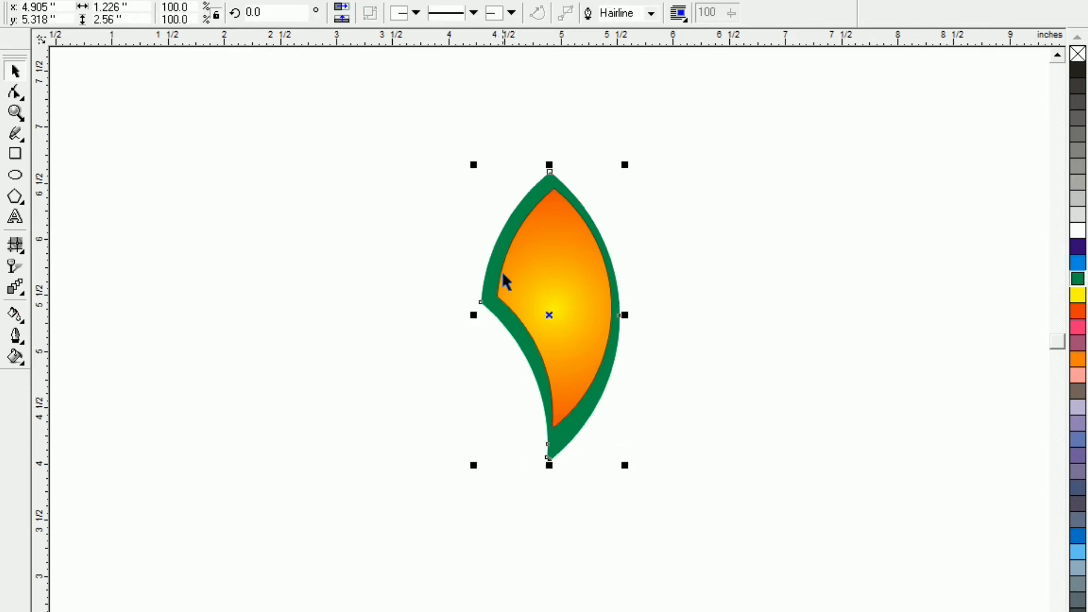
left_click_drag(549, 466, 549, 450)
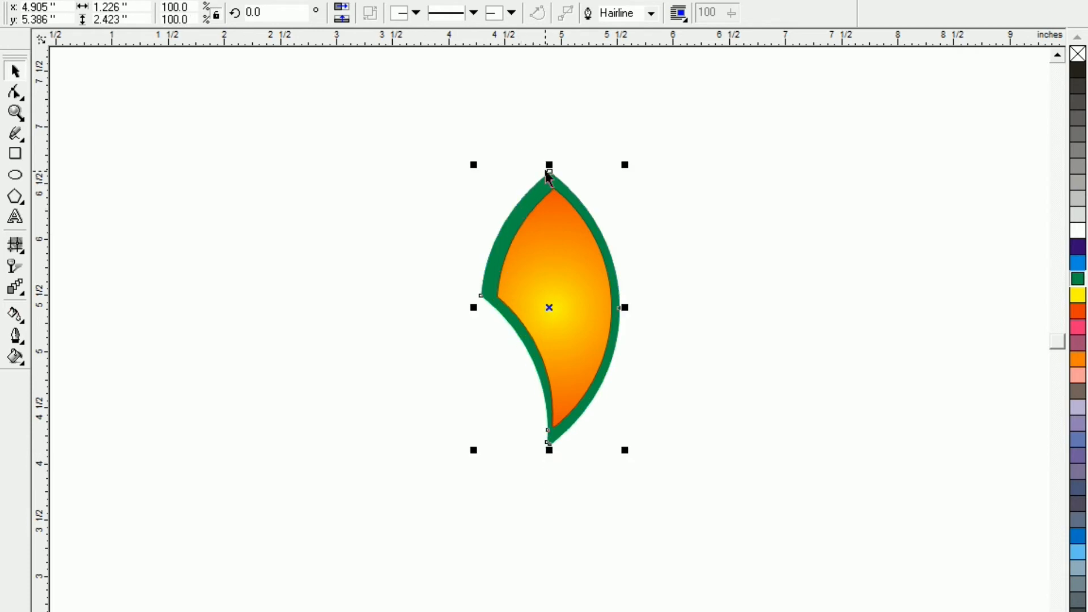
left_click_drag(549, 165, 550, 174)
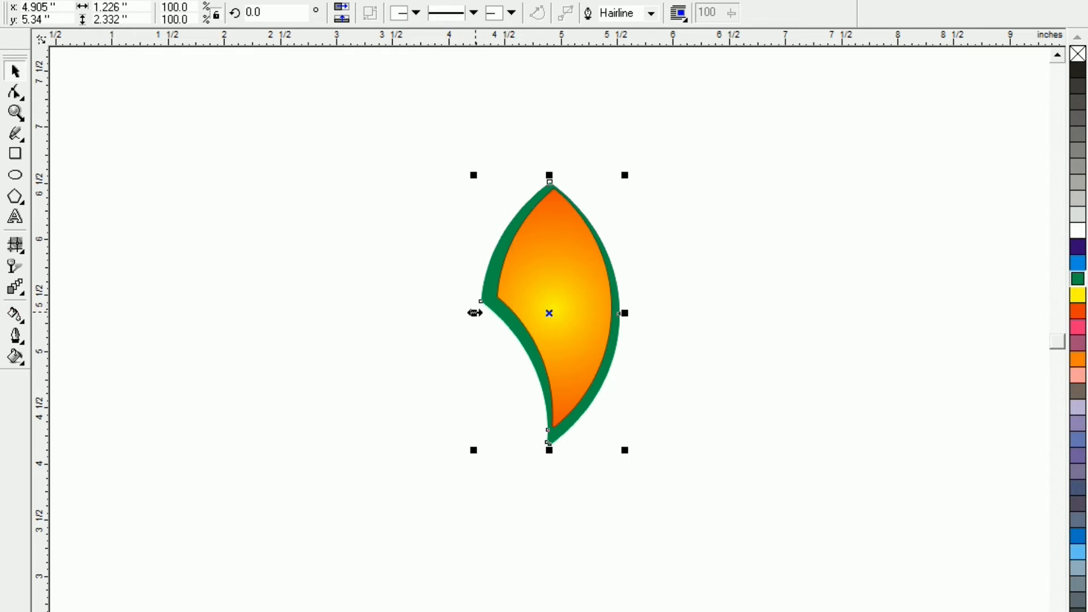
left_click_drag(474, 312, 483, 311)
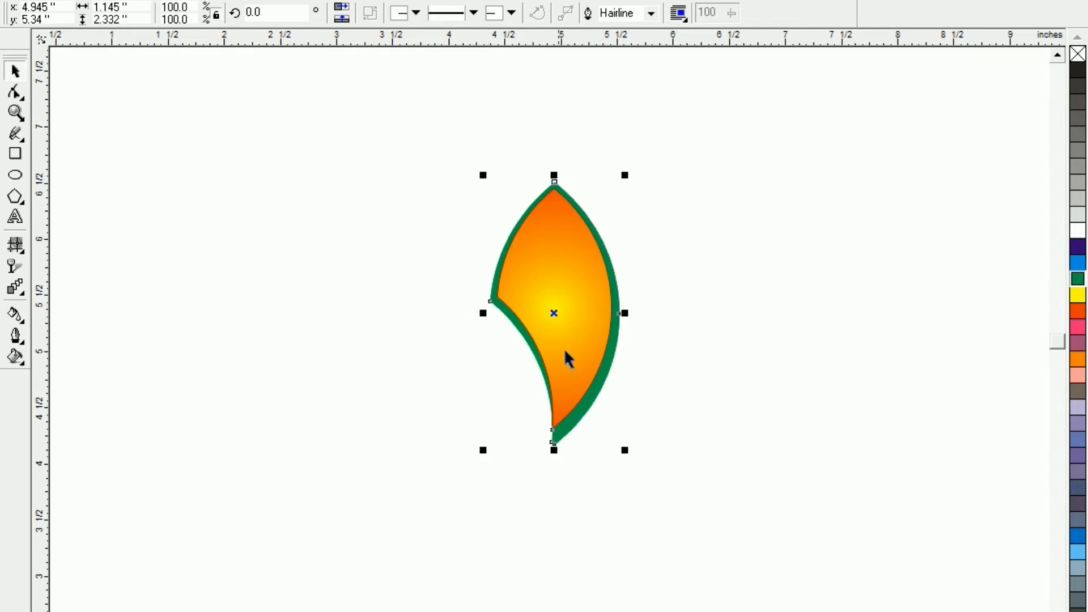
left_click_drag(624, 316, 623, 311)
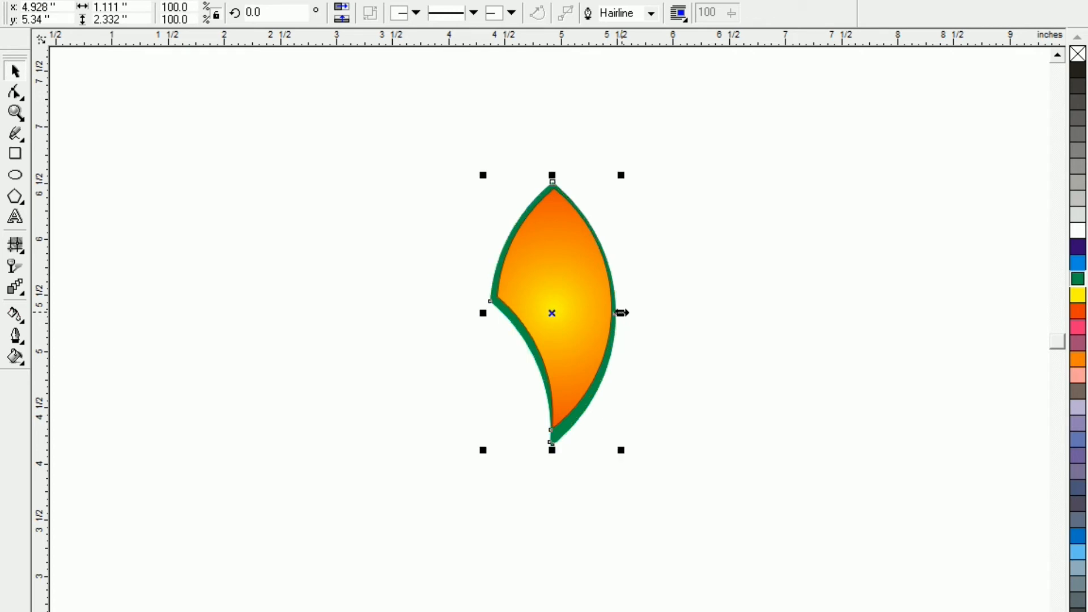
left_click(452, 451)
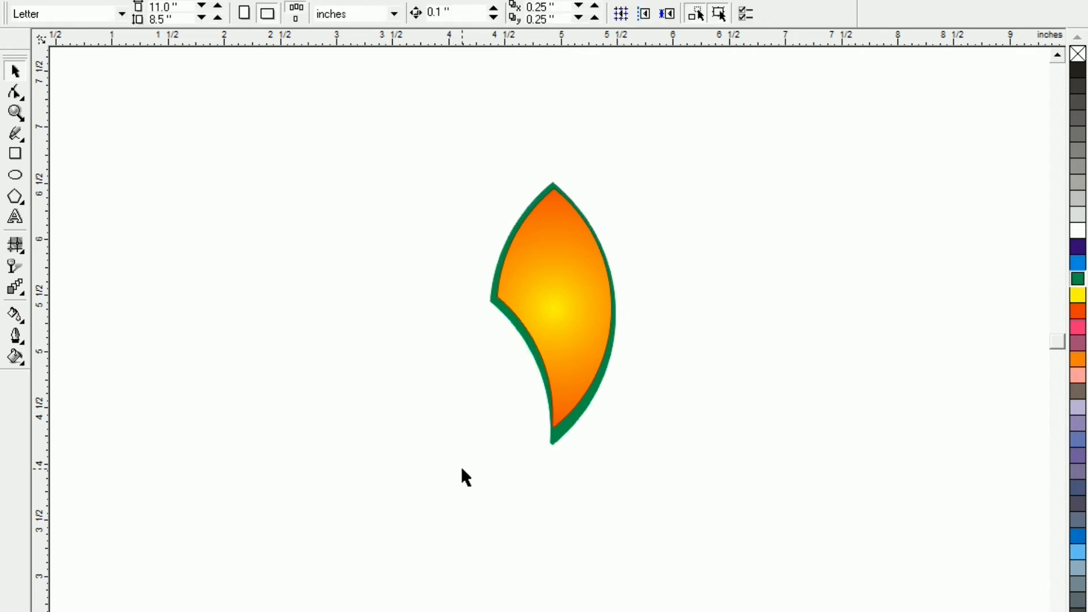
- Group the inner and outer petals
left_click_drag(431, 112, 663, 494)
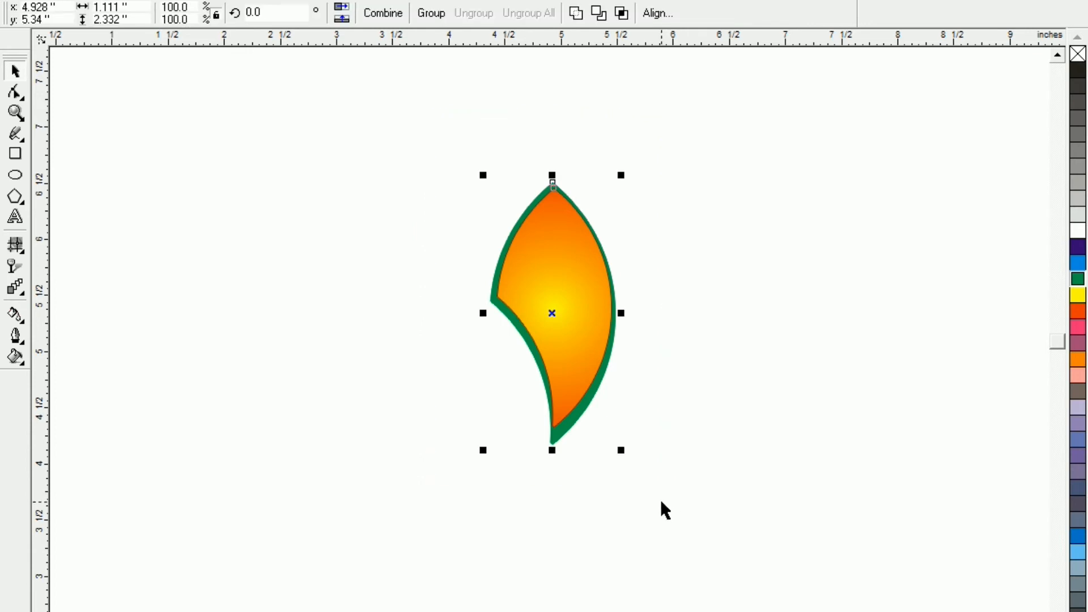
key("ctrl+g")
left_click(434, 478)
- Move the rotation center of the grouped petal onto the bottom tip of the inner orange petal
left_click(578, 419)
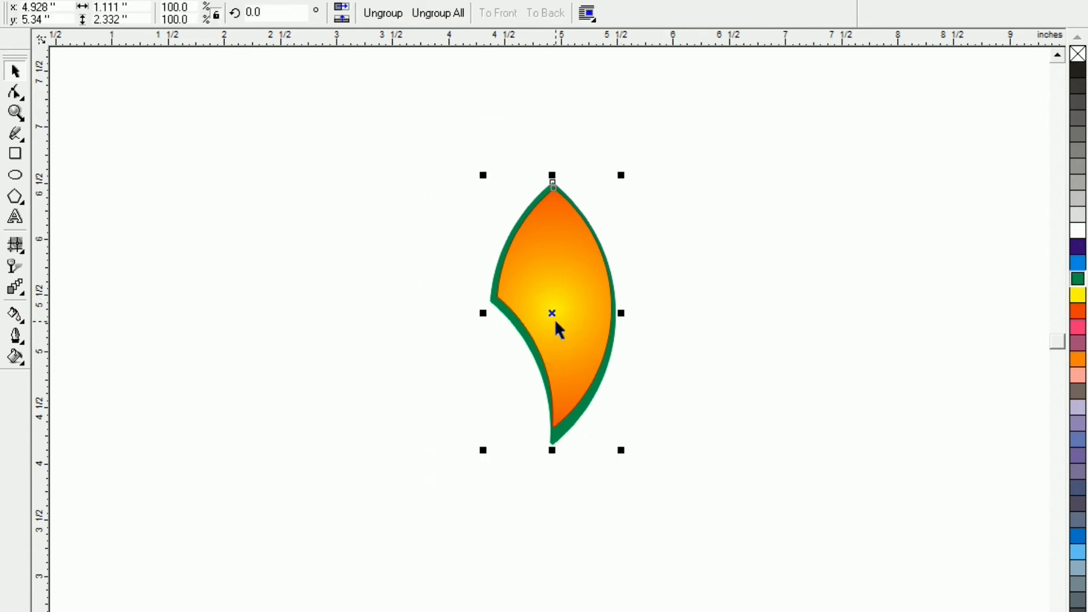
left_click(554, 315)
left_click_drag(553, 314, 555, 422)
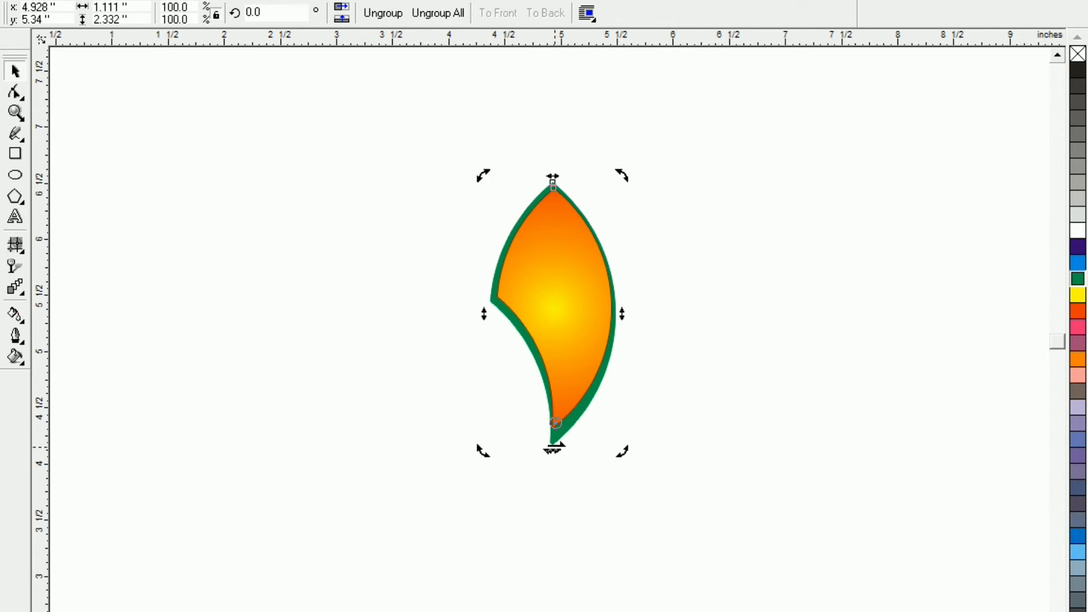
key("z")
left_click_drag(478, 369, 606, 473)
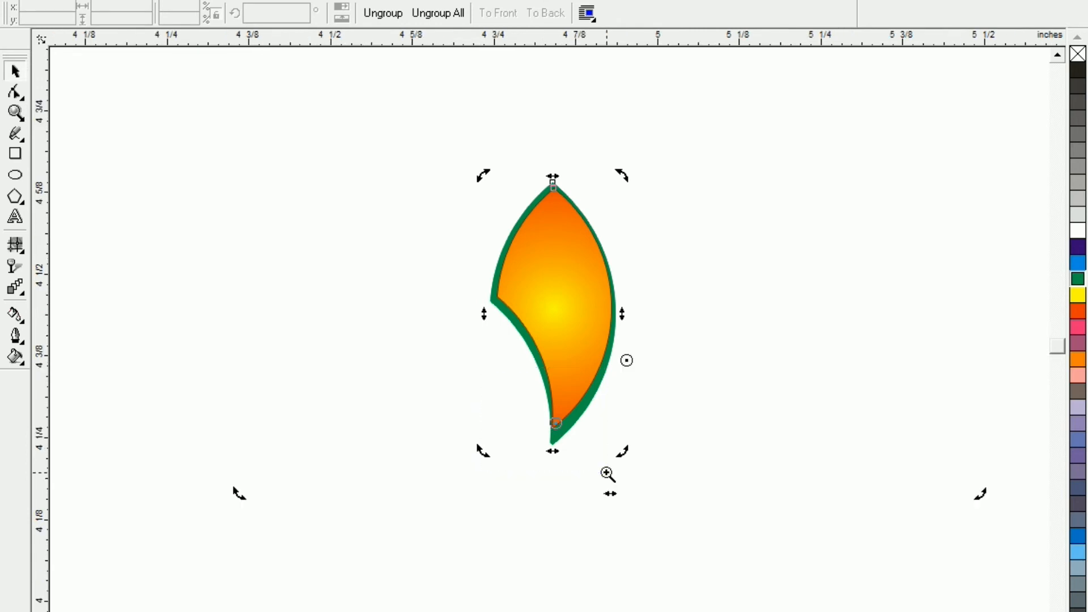
left_click_drag(623, 362, 611, 384)
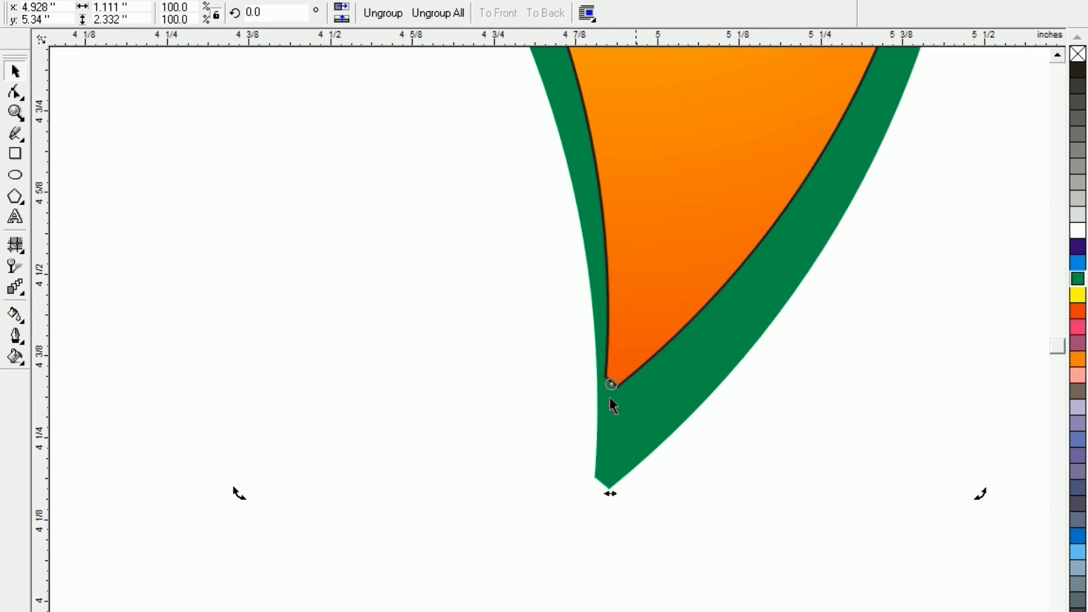
key("F3")
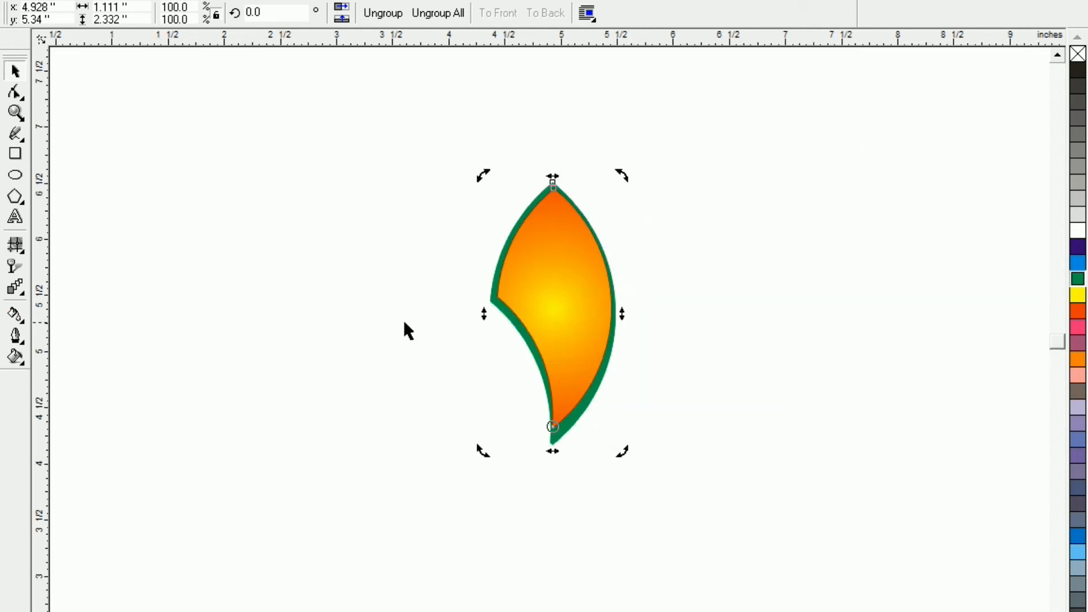
- Rotate a copy of the petal clockwise to about 341.3° around its bottom tip, and repeat the copy until the petals complete a full circle
left_click_drag(624, 177, 703, 202)
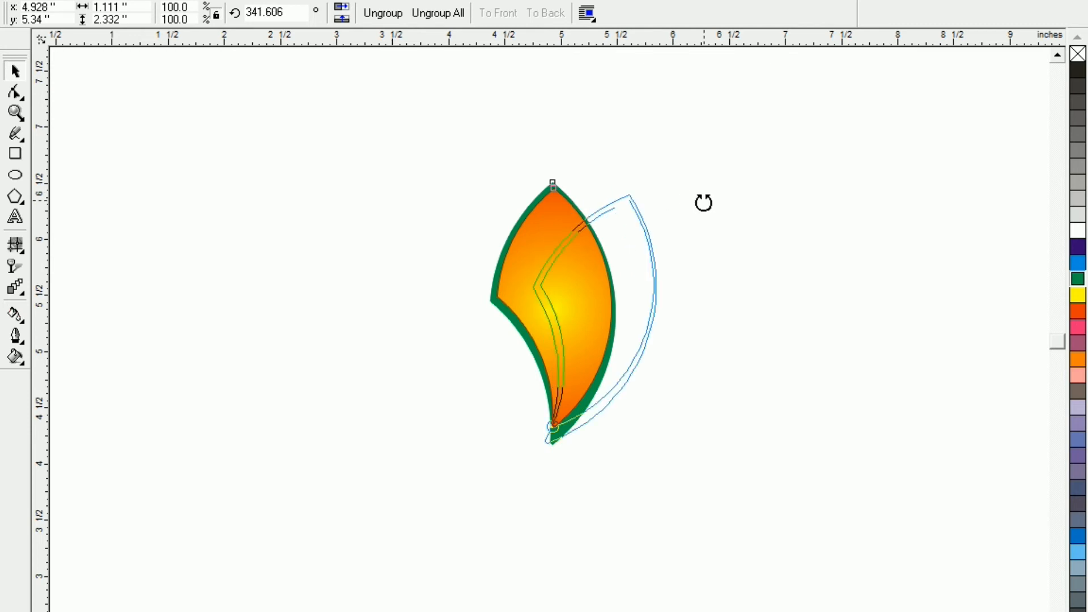
left_click_drag(703, 202, 700, 206)
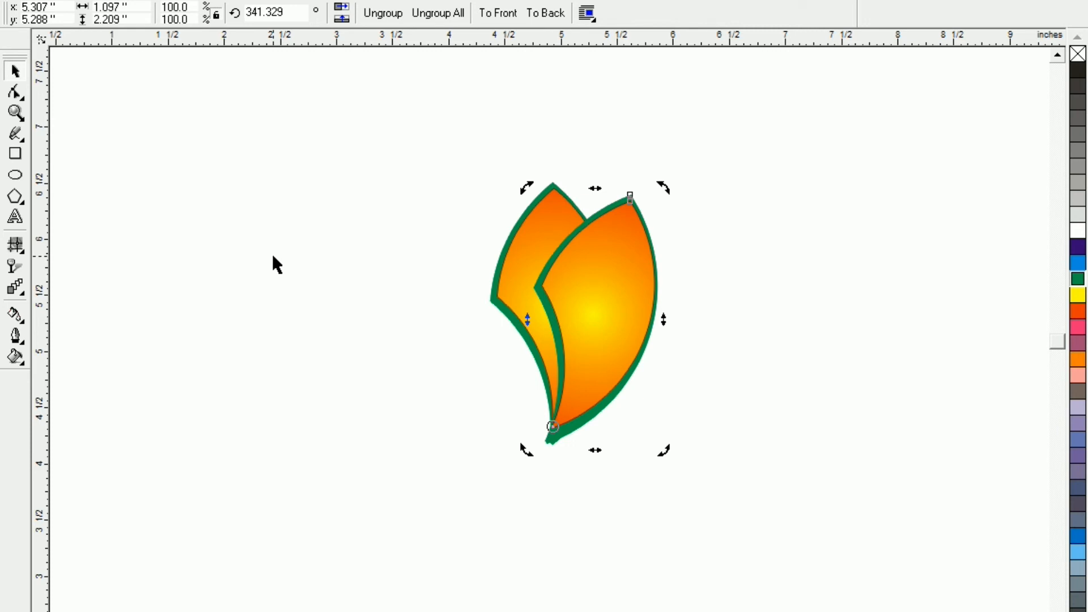
key("ctrl+r")
key("ctrl+r")
key("ctrl+r")
key("ctrl+r")
key("ctrl+r")
key("ctrl+r")
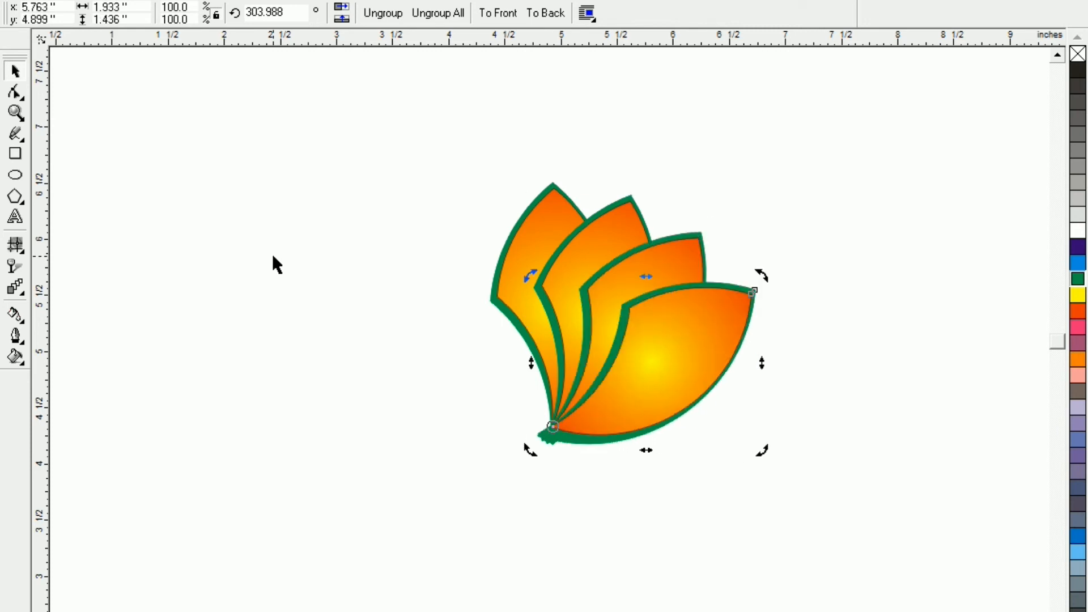
key("ctrl+r")
key("ctrl+r")
key("ctrl+r")
key("ctrl+r")
key("ctrl+r")
key("ctrl+r")
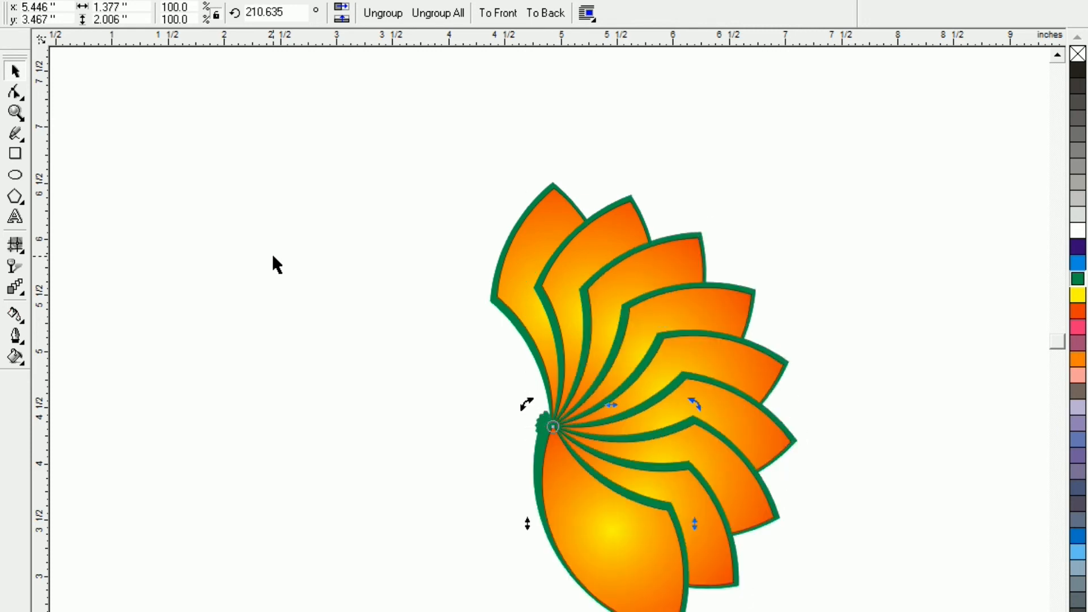
key("ctrl+r")
key("ctrl+r")
key("ctrl+r")
key("ctrl+r")
key("ctrl+r")
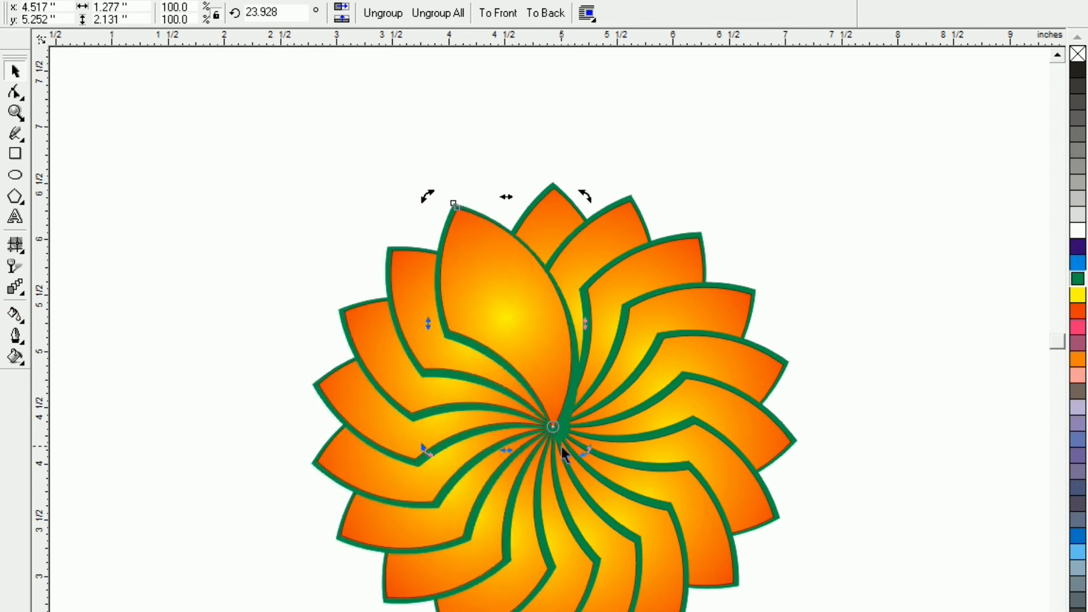
key("F3")
left_click(374, 327)
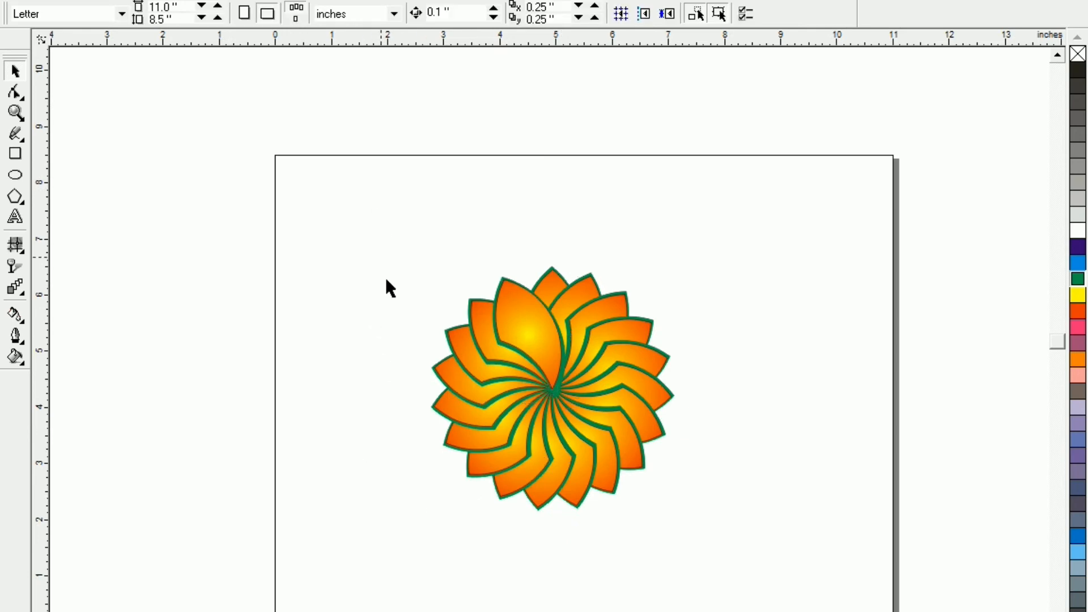
- Group all the petals into a single flower object
key("ctrl+a")
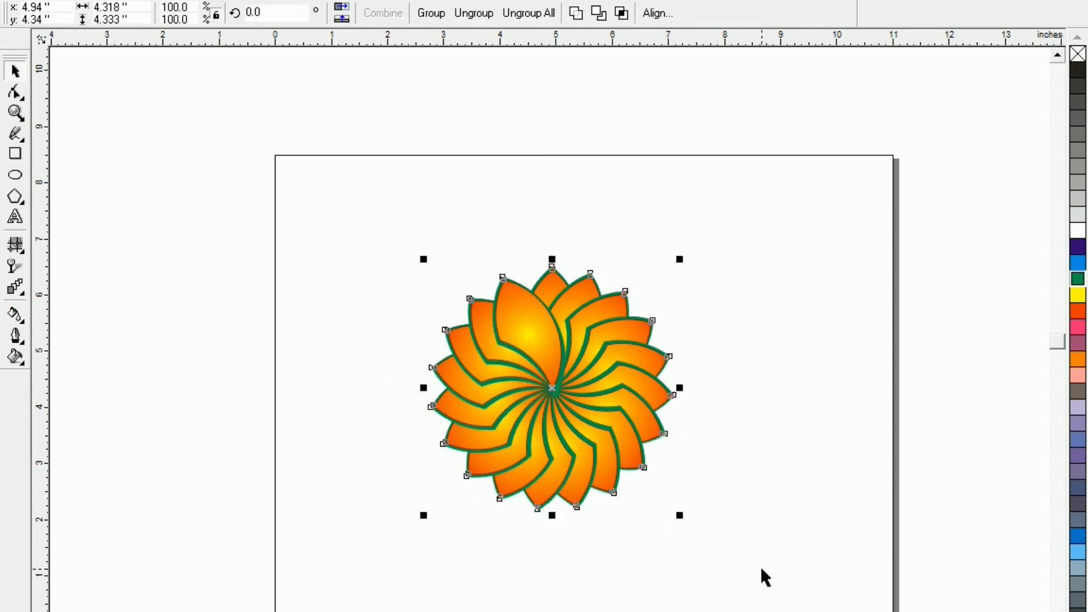
key("shift+F2")
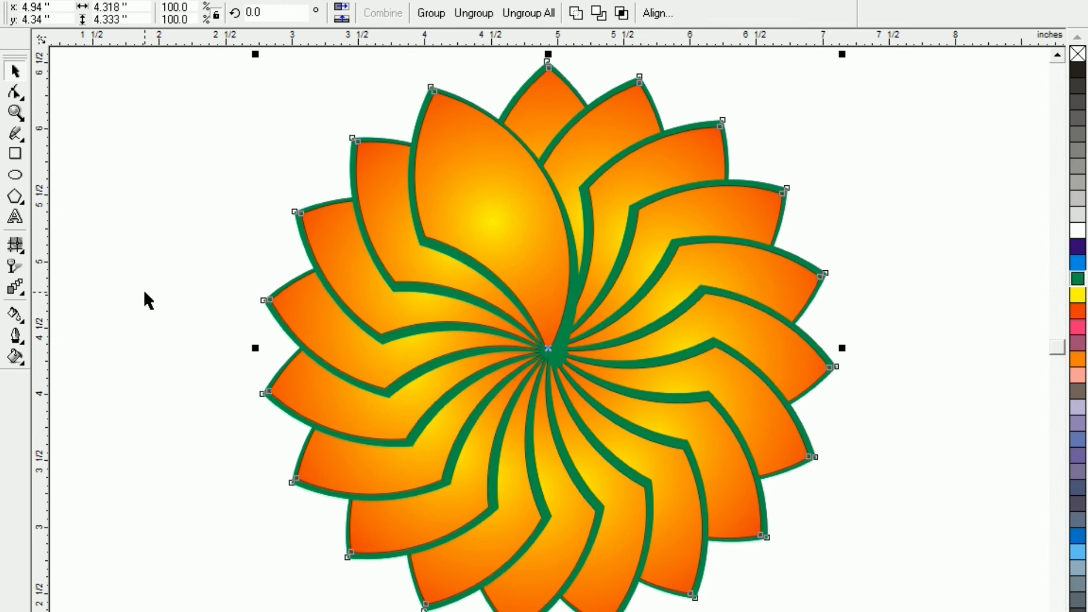
key("F3")
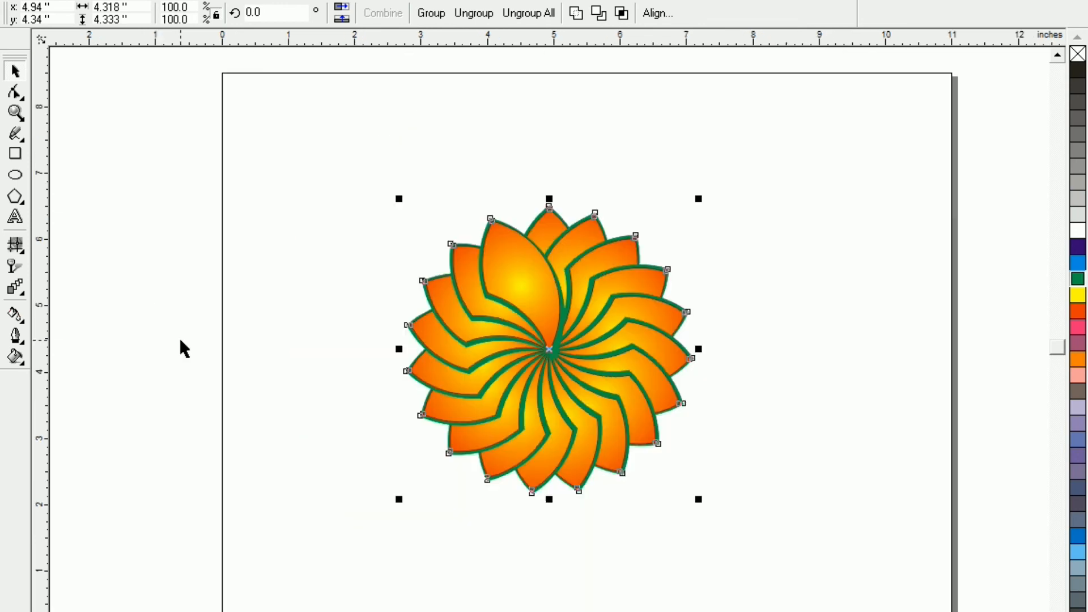
key("ctrl+g")
left_click(261, 375)
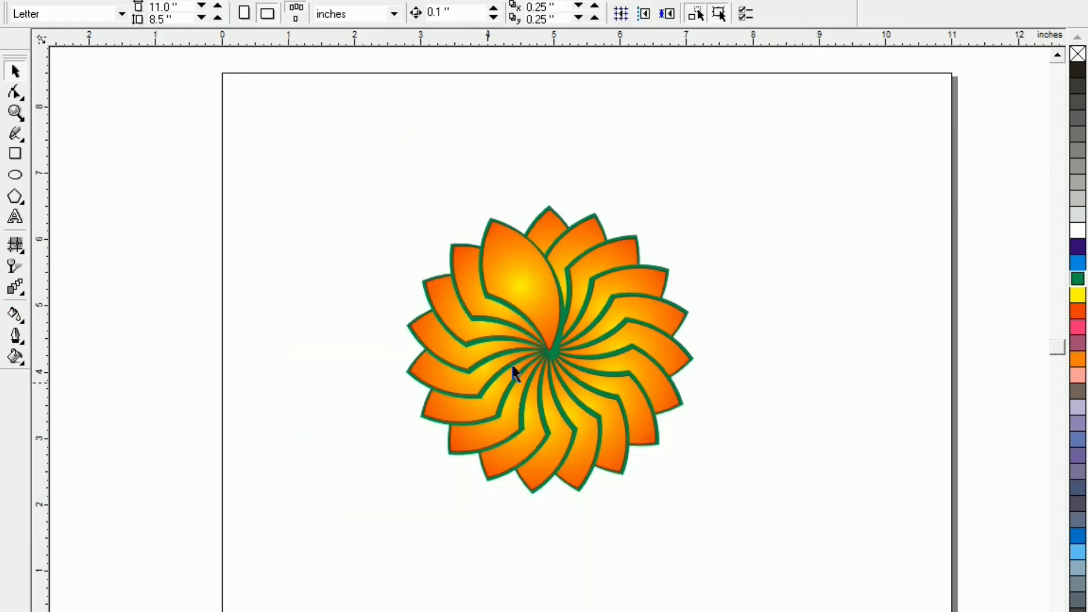
- Make a copy of the flower scaled toward its center to about 3.6 by 3.6 inches, and repeat it to nest progressively smaller flowers inside
left_click(509, 287)
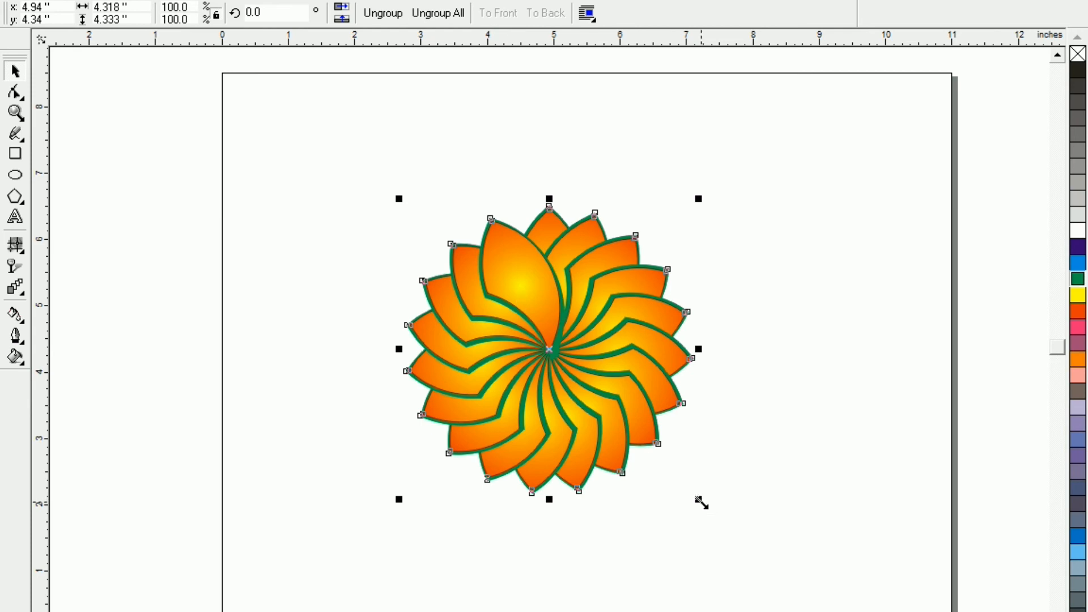
left_click_drag(699, 499, 678, 480)
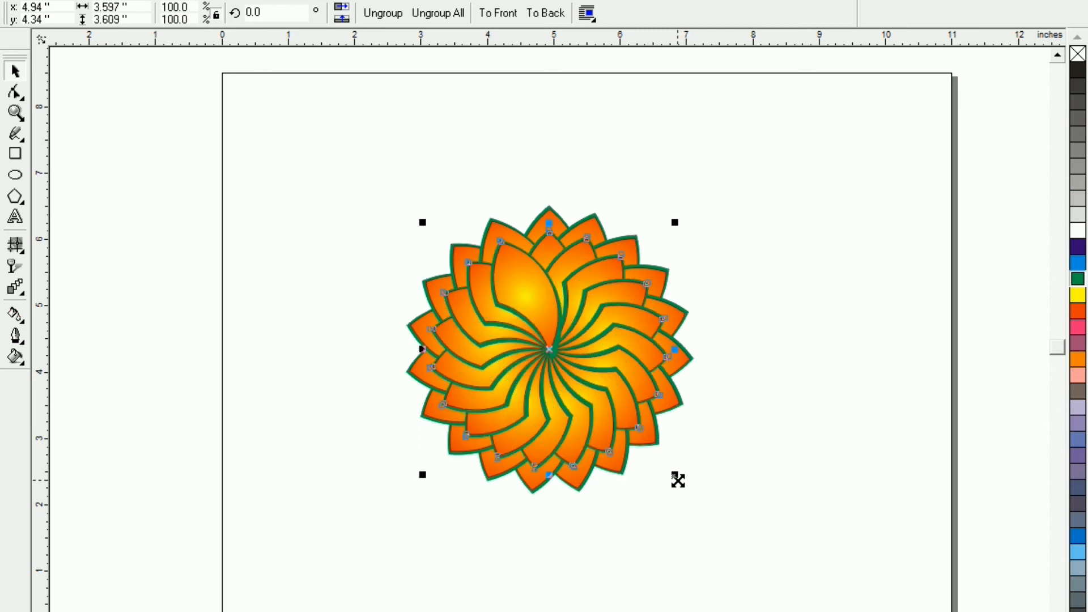
key("ctrl+r")
key("ctrl+r")
key("ctrl+r")
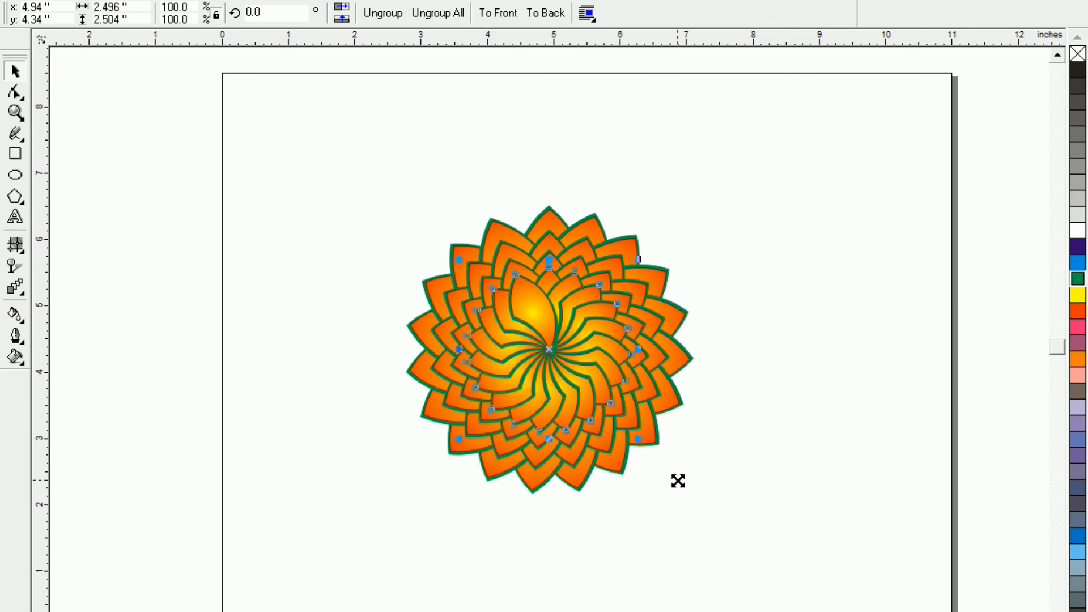
key("ctrl+r")
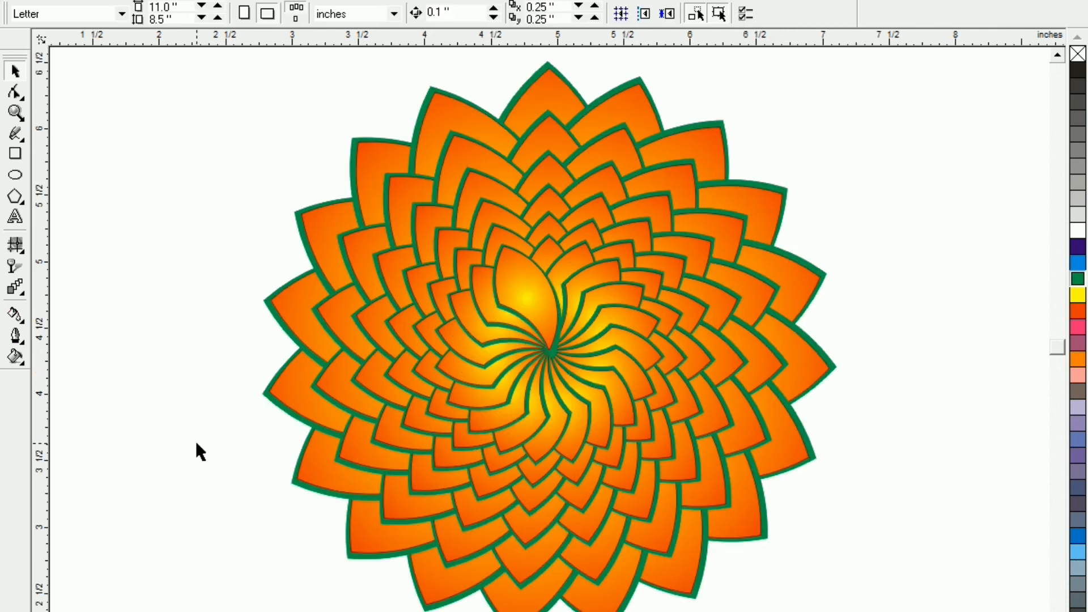